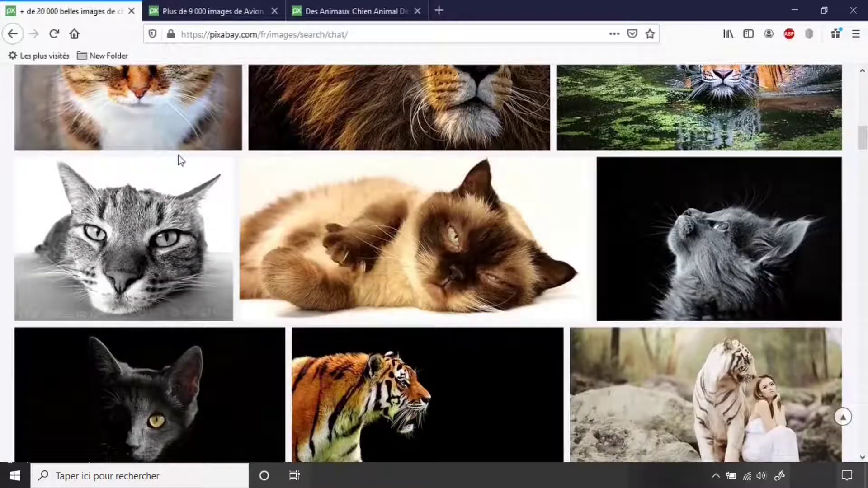
Step: Scroll through the Pixabay airplane results and open the airliner photo's page
scroll(217, 277, down, 10)
scroll(212, 285, down, 5)
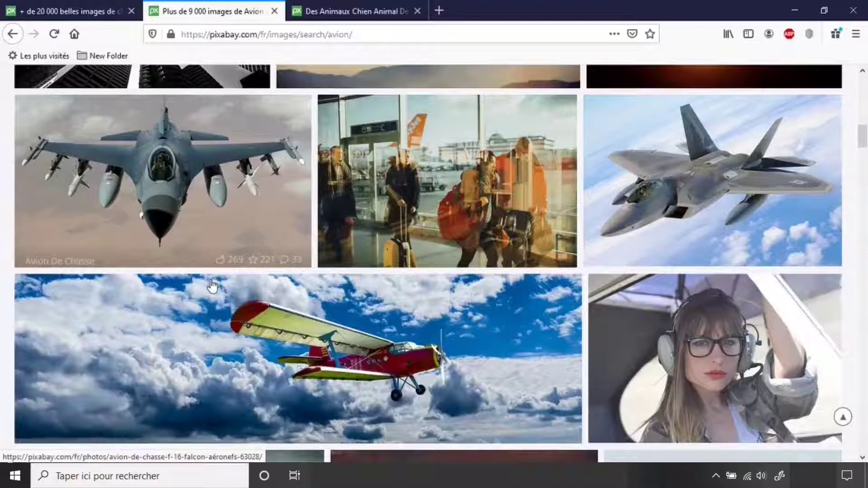
scroll(212, 285, down, 5)
click(188, 298)
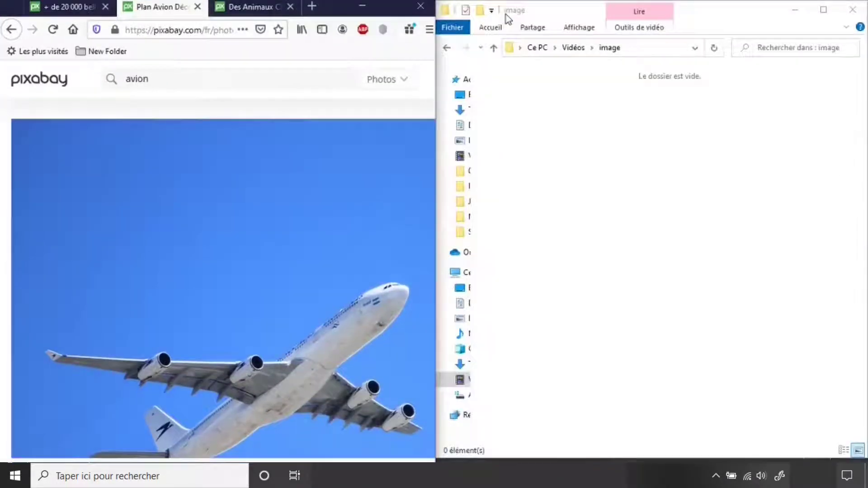
Step: Drag the airliner photo and then the brown puppy photo into the Explorer image folder
drag(286, 218, 643, 197)
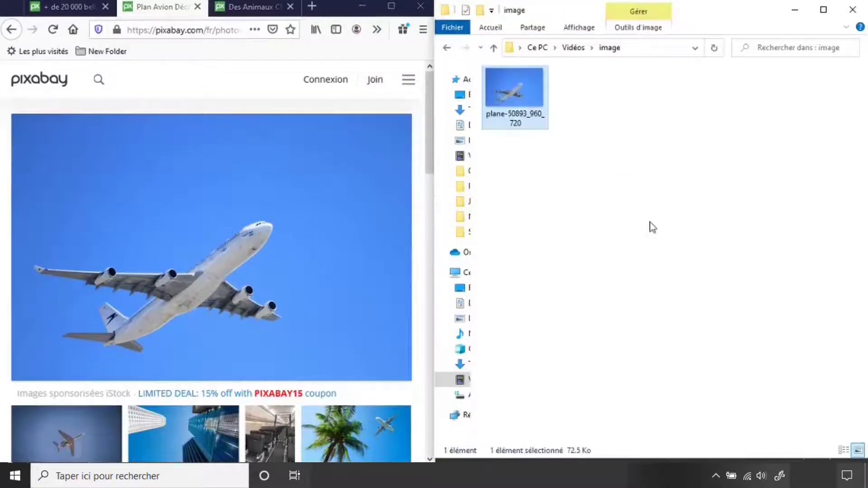
right_click(237, 227)
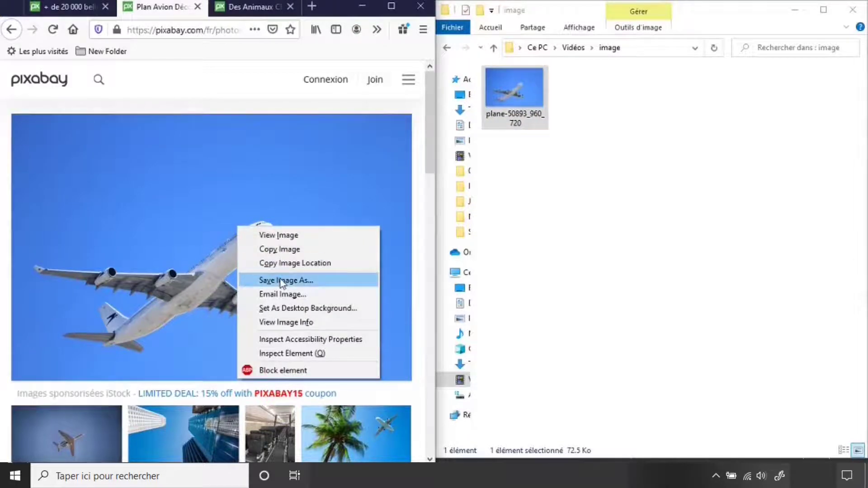
click(220, 240)
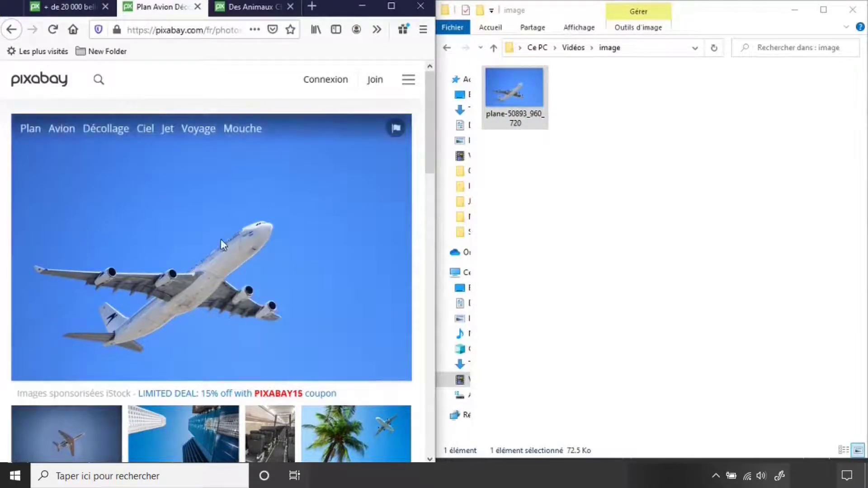
click(239, 12)
mouse_move(240, 222)
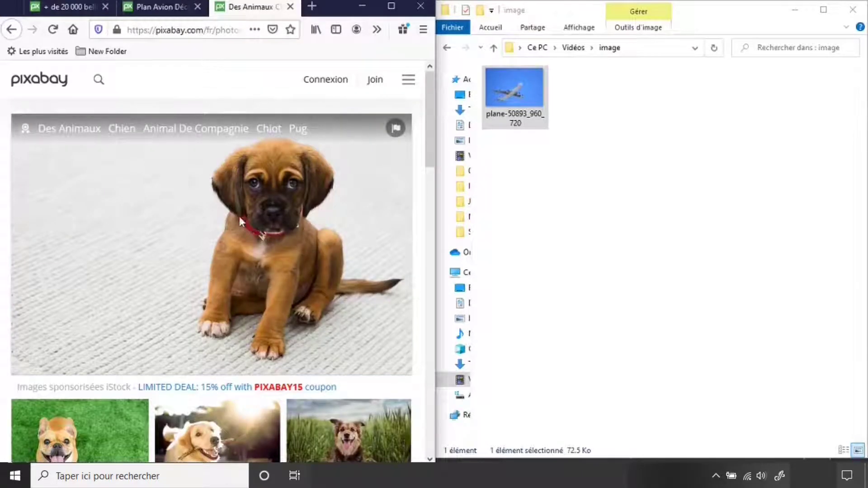
drag(243, 220, 655, 278)
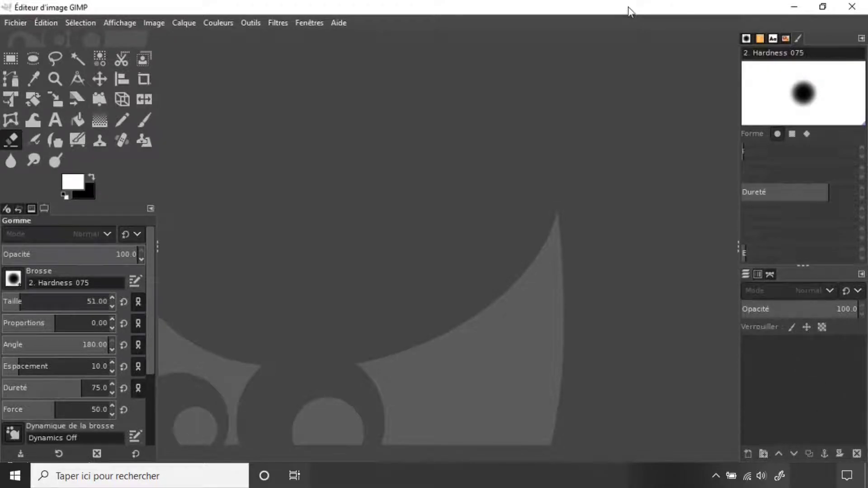
Step: Open plane-50893_960_720 in a half-screen GIMP, then maximize the GIMP window
key(super+Right)
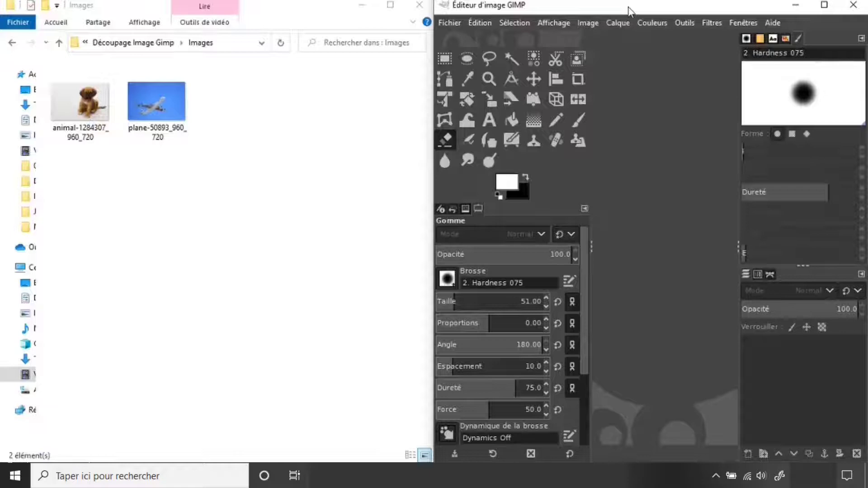
mouse_move(162, 111)
mouse_down()
mouse_move(193, 134)
mouse_move(661, 249)
mouse_up()
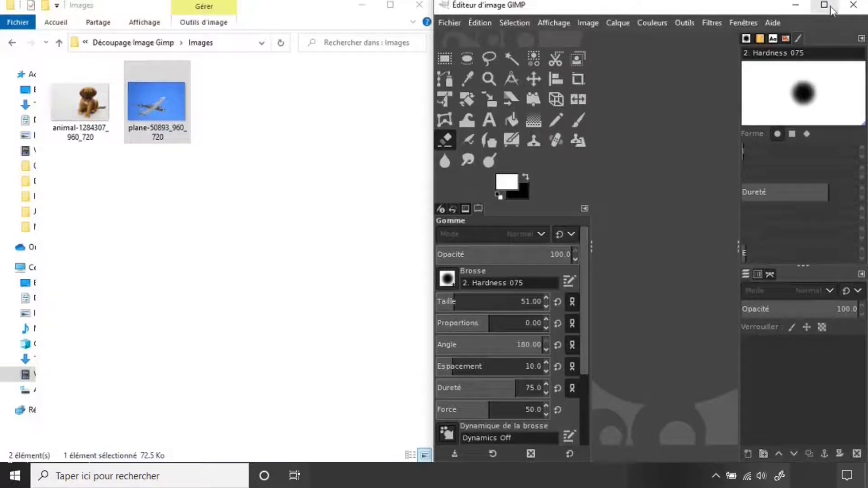
click(830, 7)
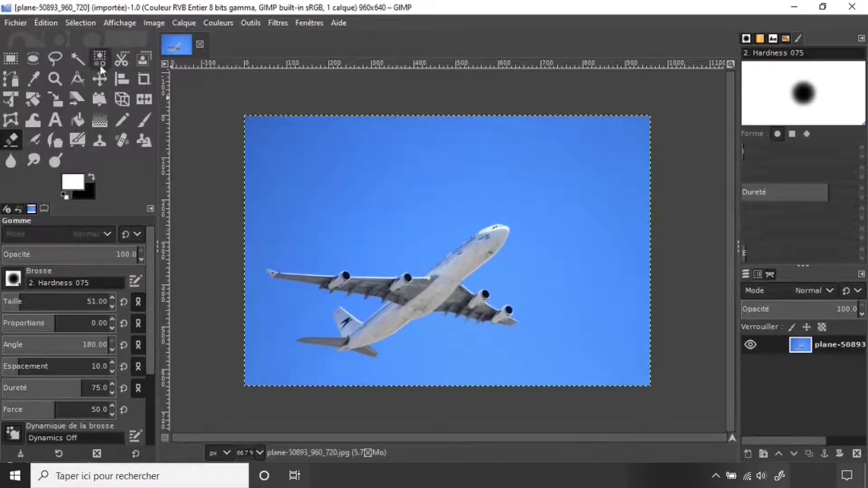
Step: Fuzzy-select the sky around the airliner, settling on a threshold of 25
click(78, 61)
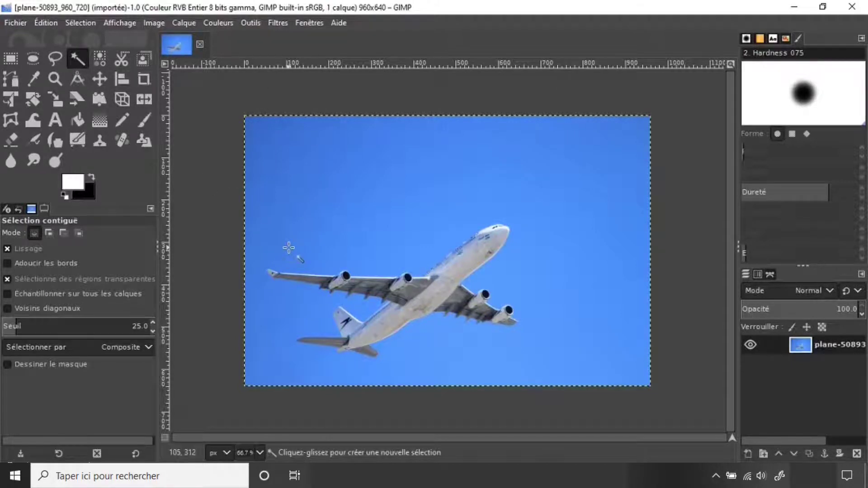
click(43, 327)
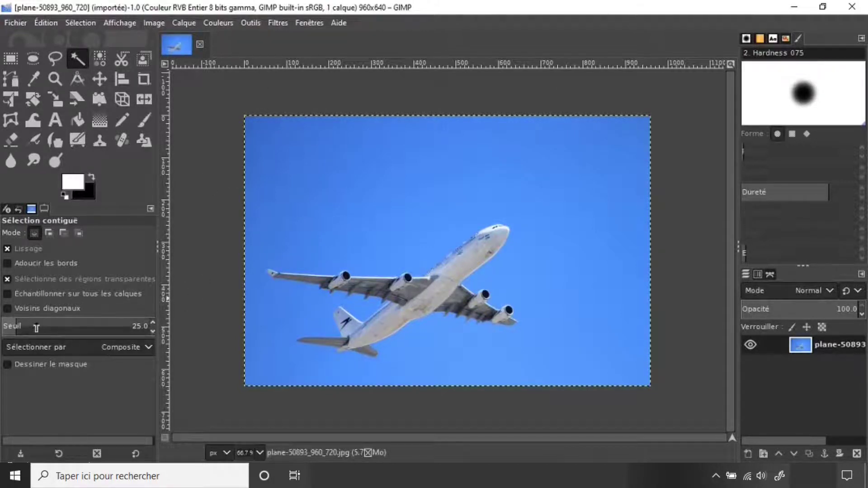
drag(42, 327, 76, 327)
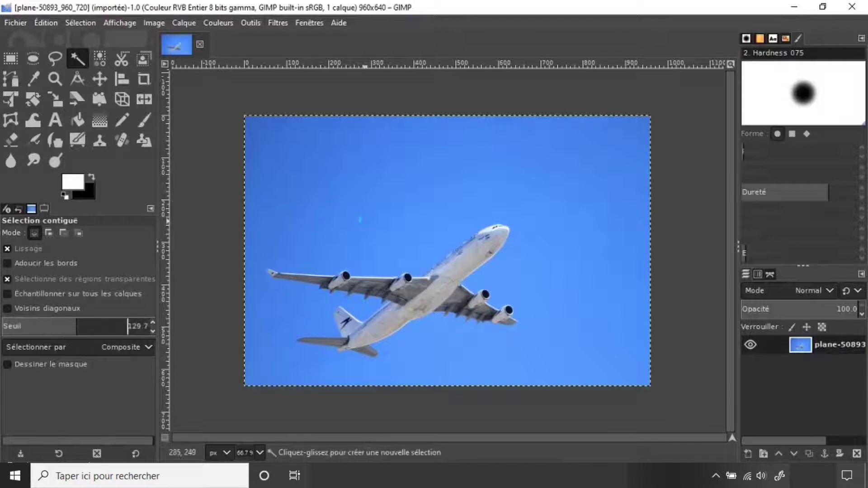
click(365, 222)
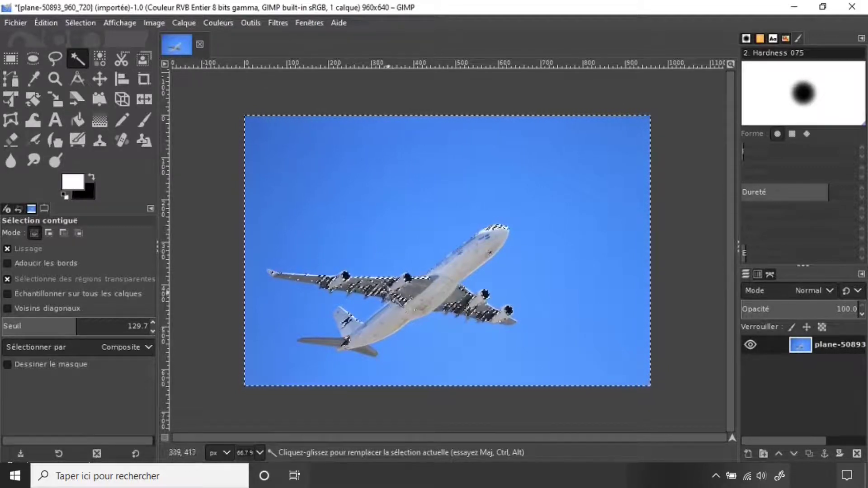
drag(131, 326, 13, 326)
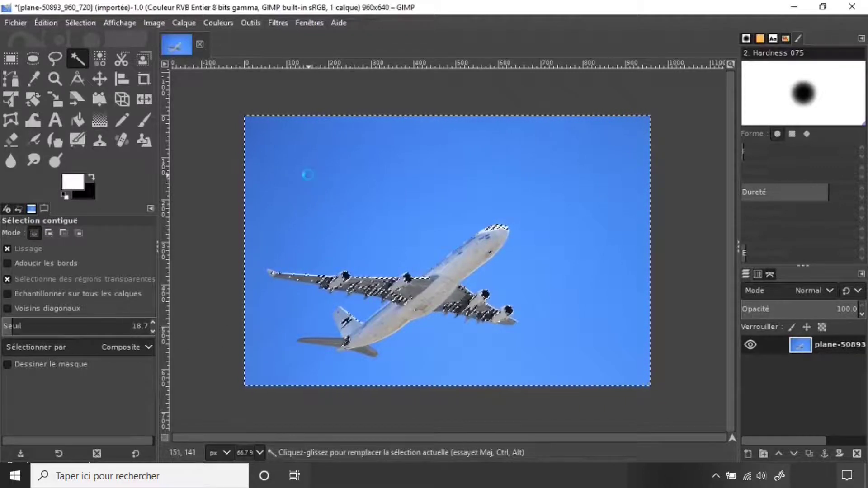
click(308, 175)
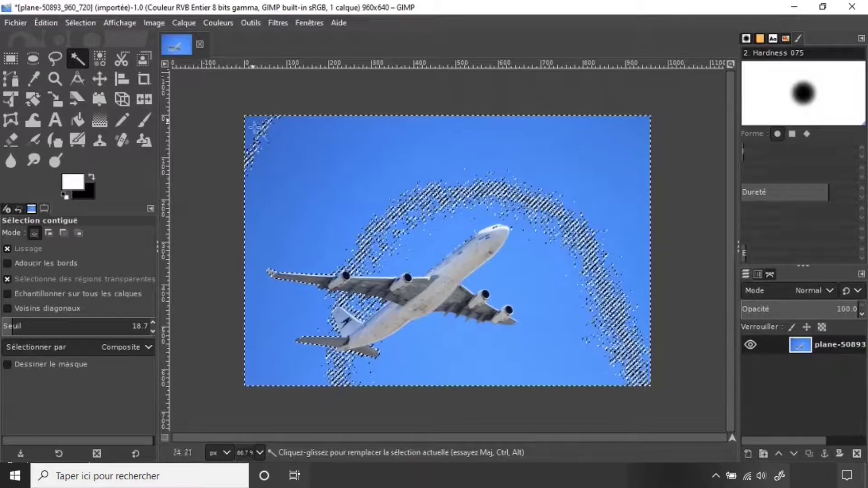
mouse_move(13, 325)
mouse_down()
mouse_move(25, 325)
mouse_move(15, 326)
mouse_up()
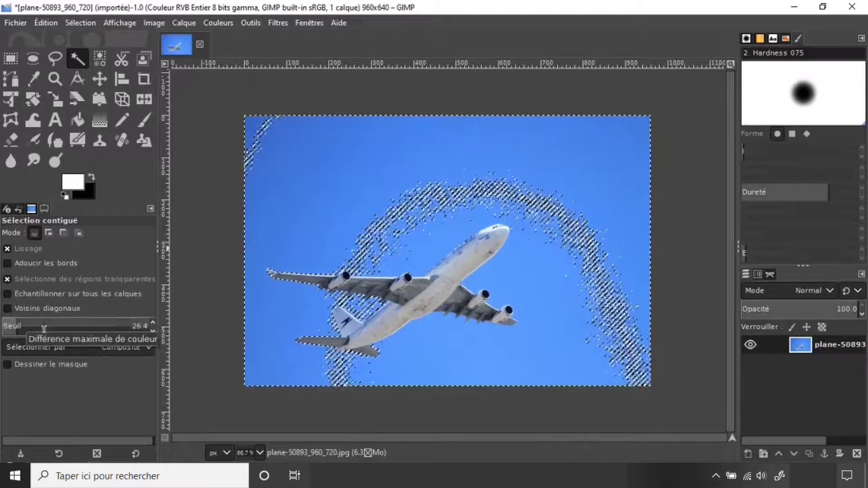
click(14, 325)
text(25)
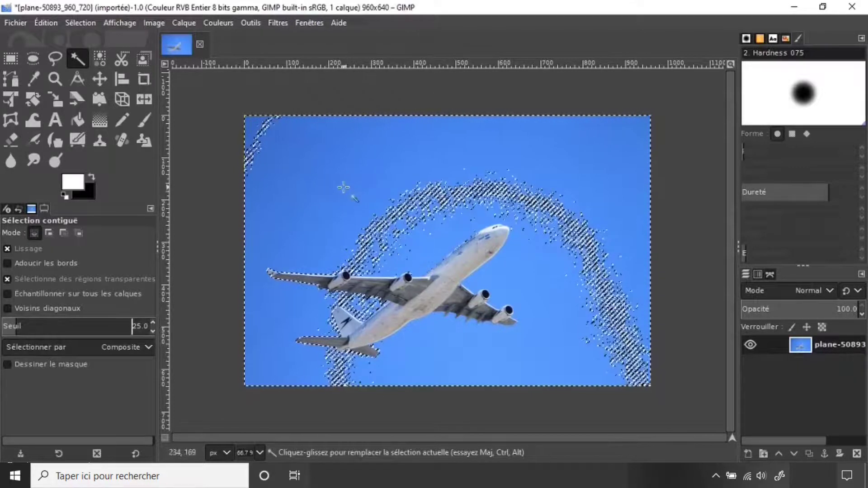
click(348, 199)
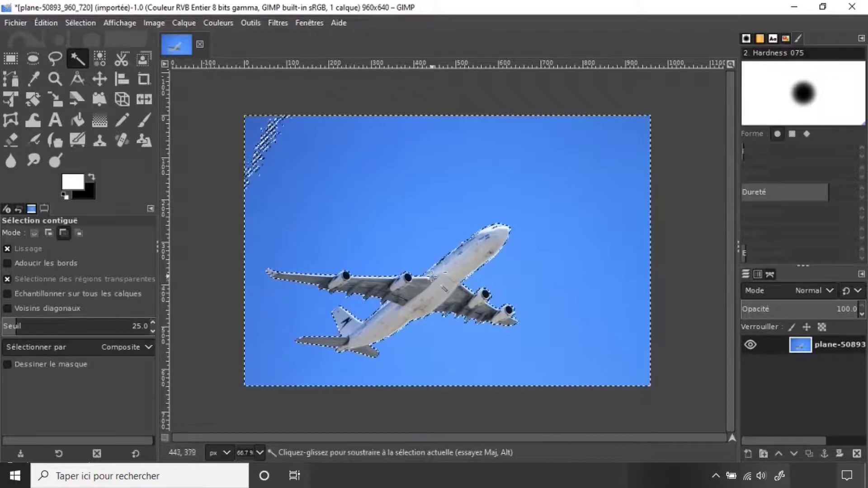
Step: Try deleting the selected sky, undo it, and bring up the photo layer's menu
scroll(425, 272, up, 3)
scroll(429, 275, up, 1)
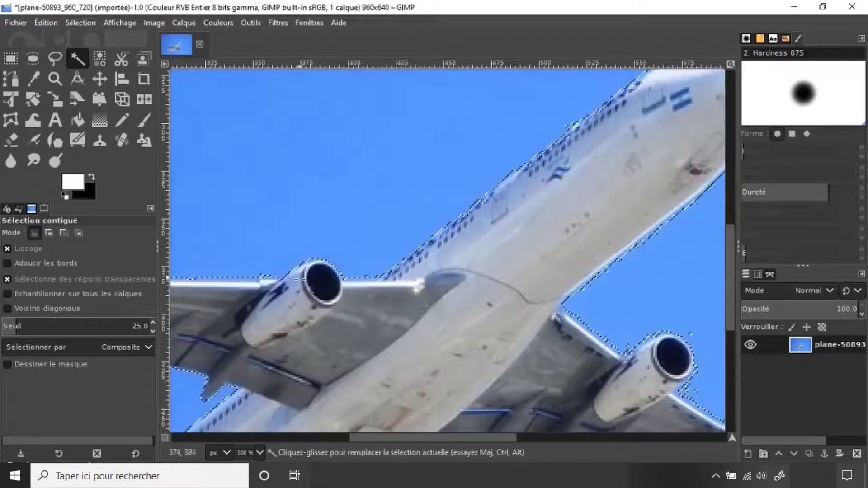
scroll(375, 437, left, 3)
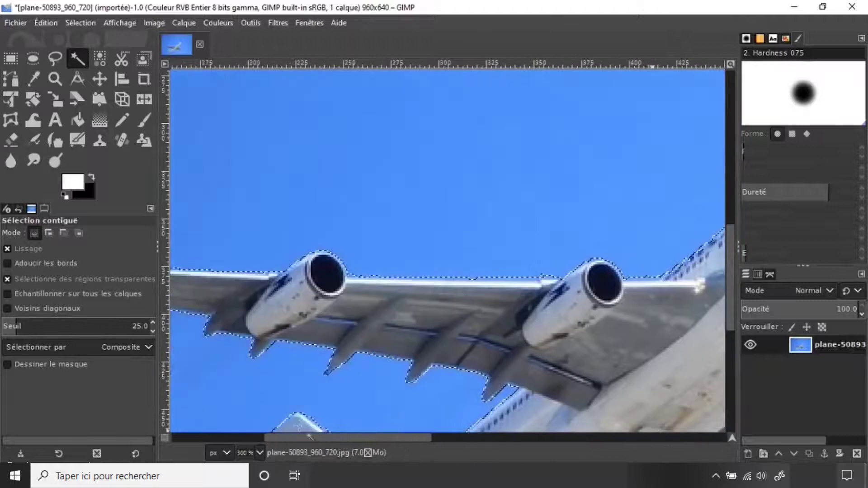
scroll(504, 374, down, 4)
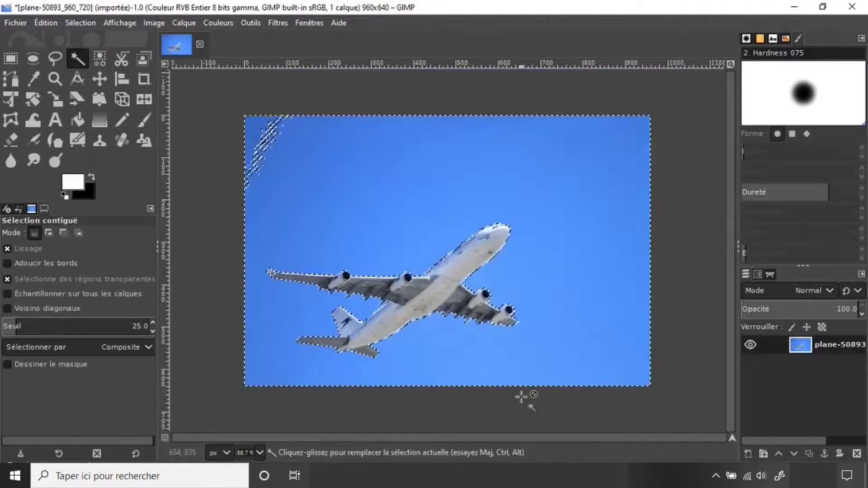
key(Delete)
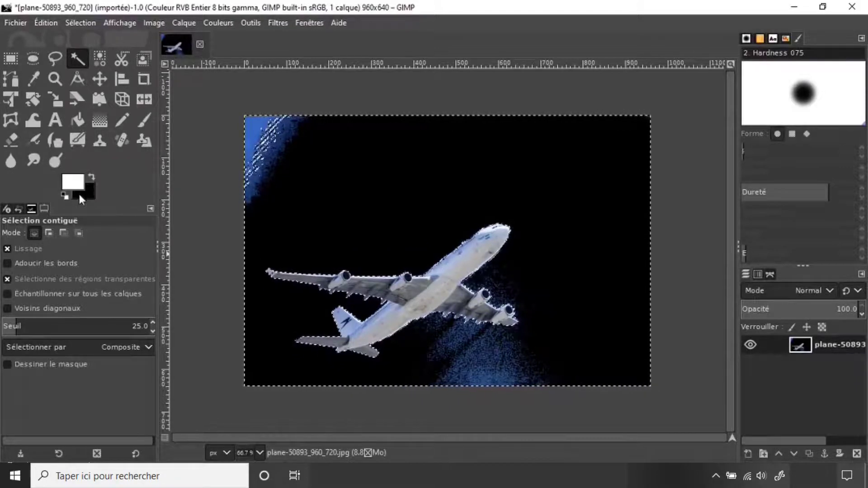
key(ctrl+z)
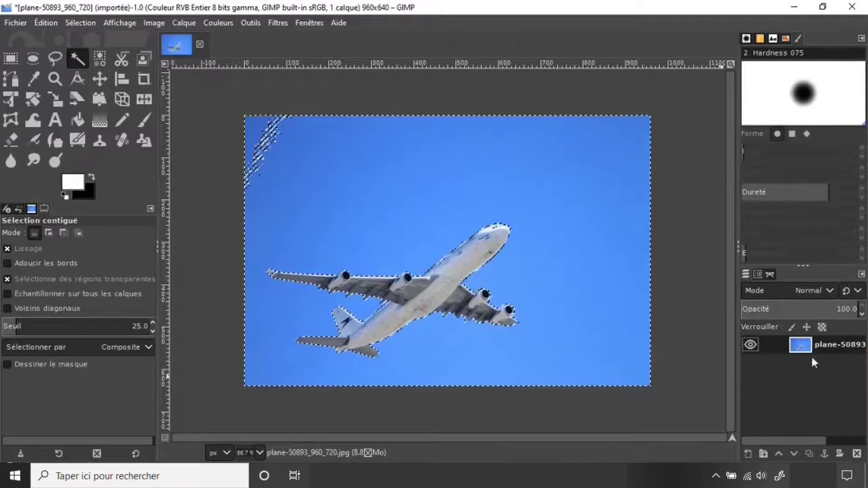
right_click(833, 350)
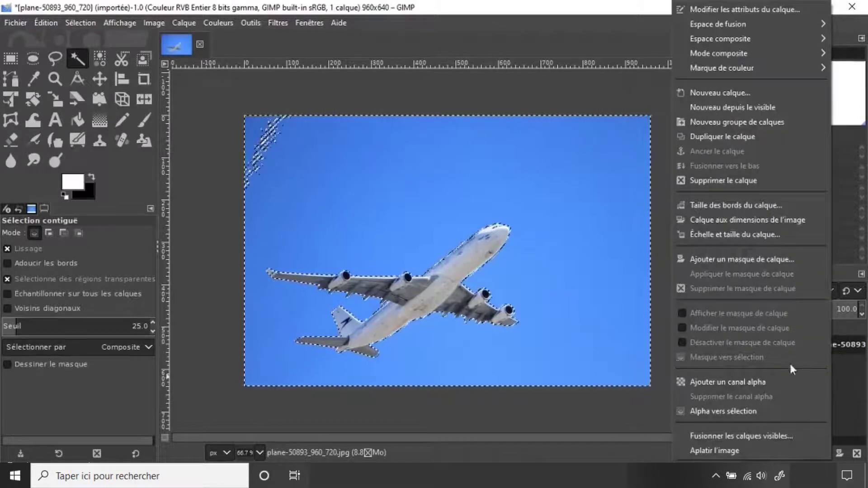
Step: Add an alpha channel to the plane layer and delete the selected sky to transparency
click(763, 383)
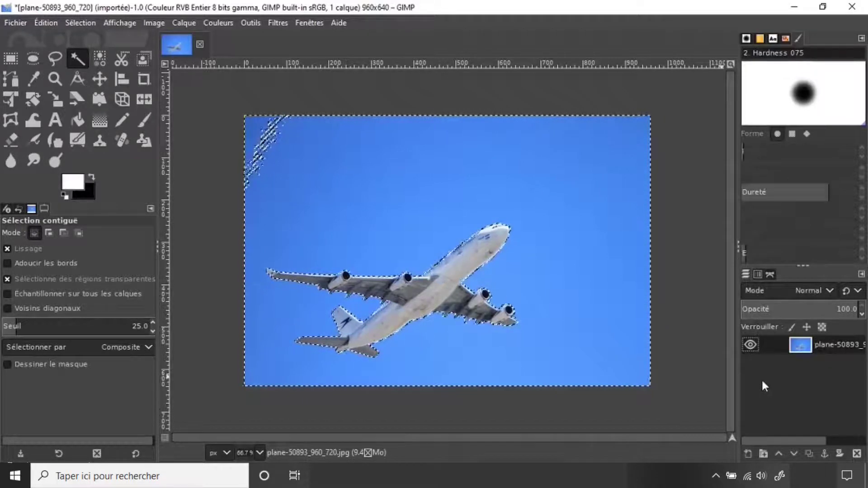
key(Delete)
key(r)
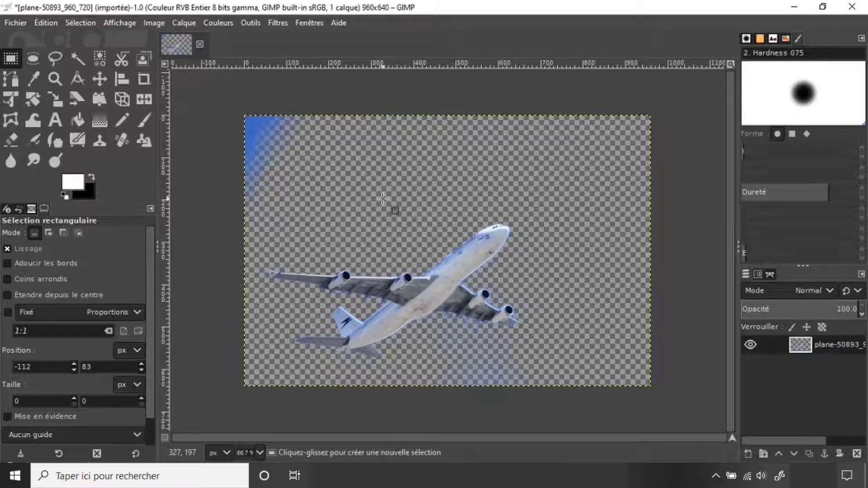
Step: Erase the leftover blue gradient in the image's top-left corner
click(14, 144)
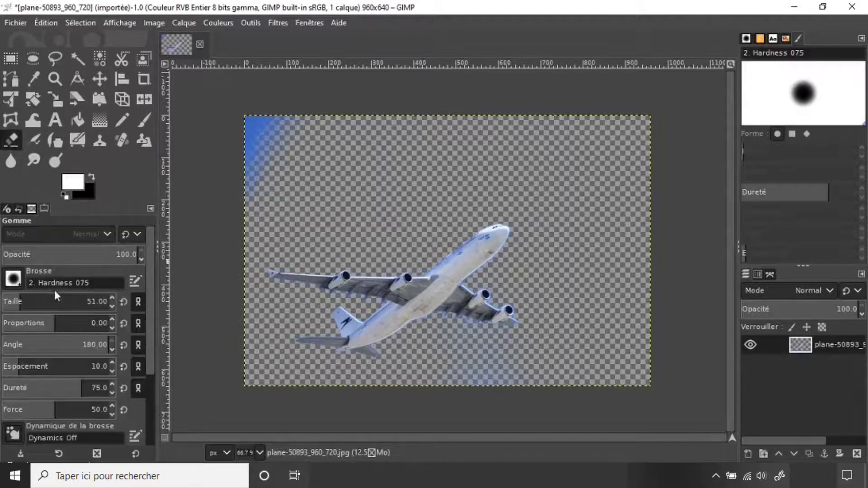
key(u)
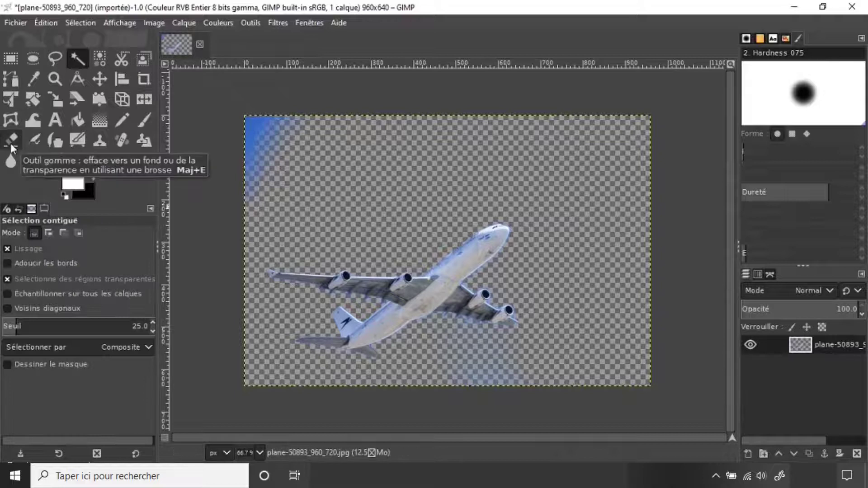
click(12, 144)
mouse_move(253, 122)
mouse_down()
mouse_move(265, 181)
mouse_move(287, 151)
mouse_up()
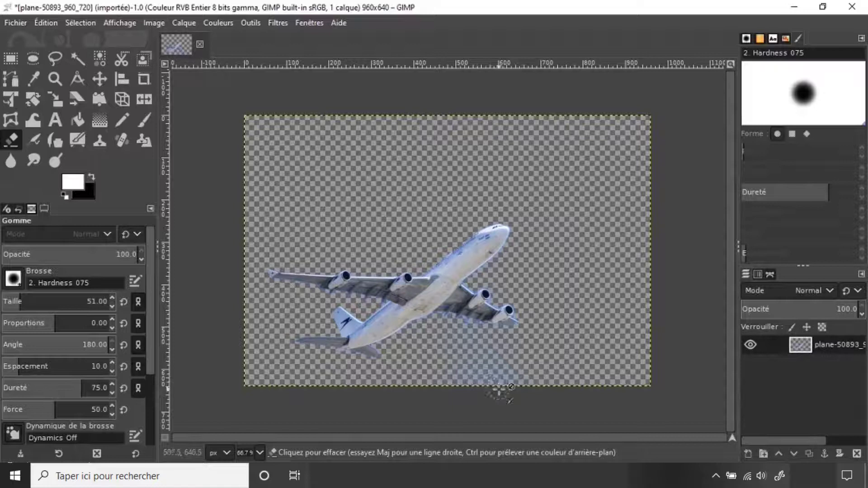
scroll(499, 390, up, 1)
scroll(493, 384, up, 2)
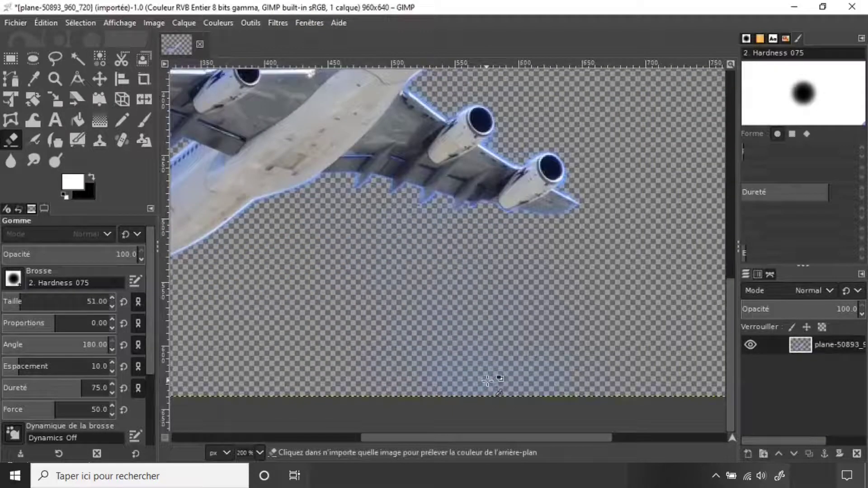
Step: Fuzzy-select and remove the blue glow under the wing, erasing remaining specks
click(78, 58)
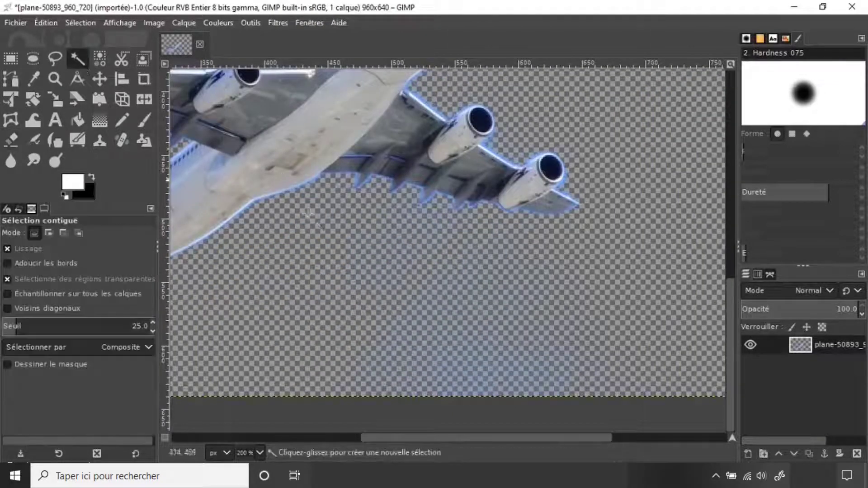
click(492, 356)
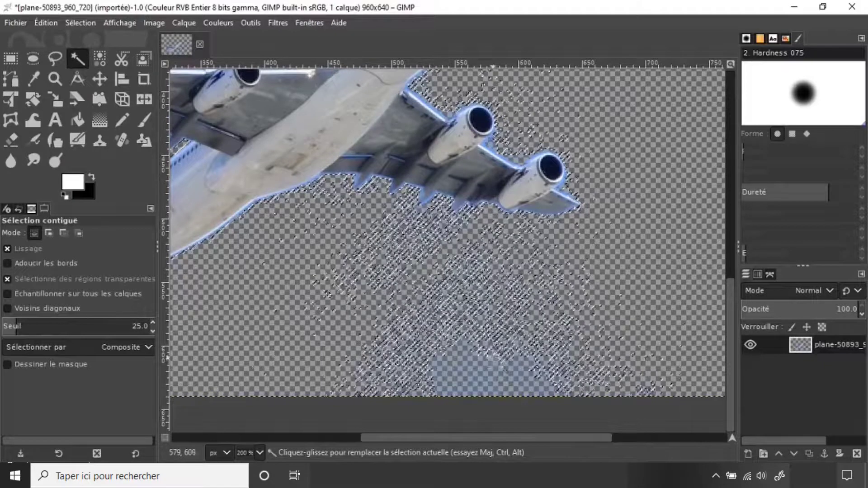
click(396, 262)
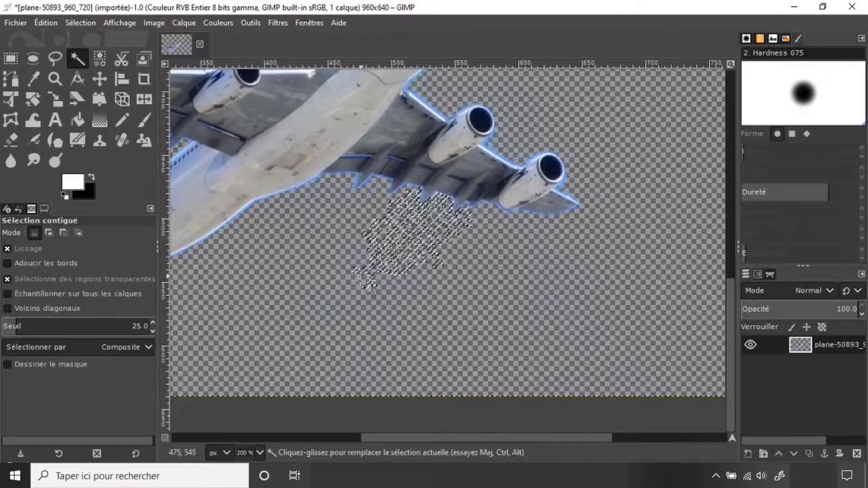
key(ctrl+shift+a)
key(shift+e)
drag(405, 437, 307, 442)
scroll(450, 378, down, 3)
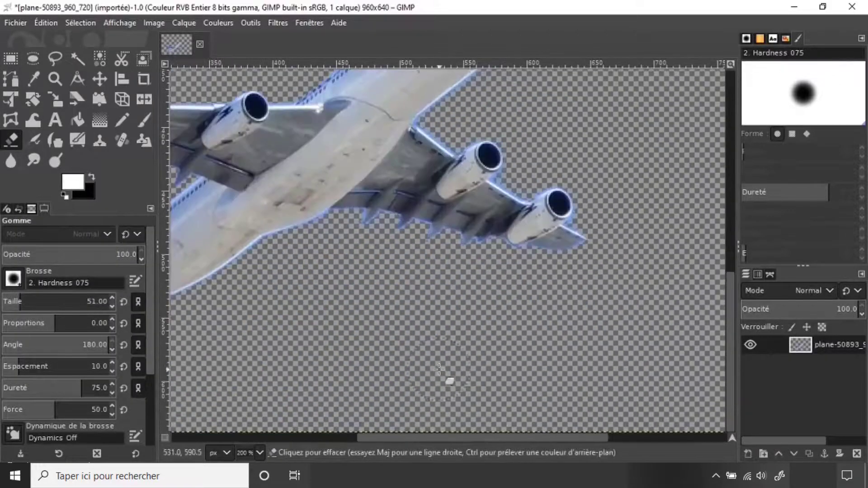
ctrl+scroll(339, 325, down, 3)
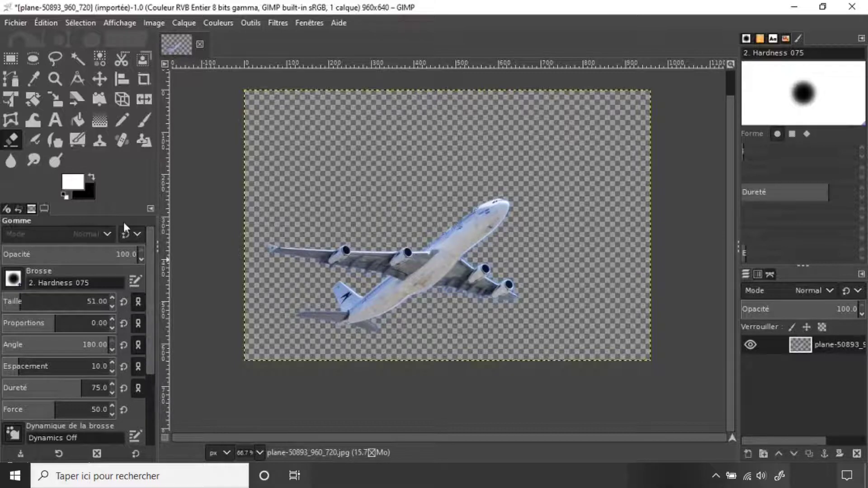
Step: Copy the airplane using a rectangle selection that fully encloses it
key(r)
drag(245, 180, 546, 361)
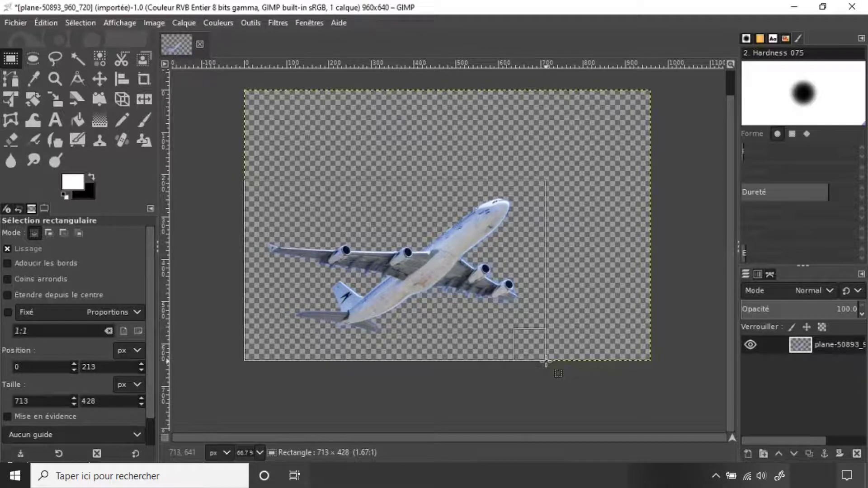
drag(546, 361, 551, 361)
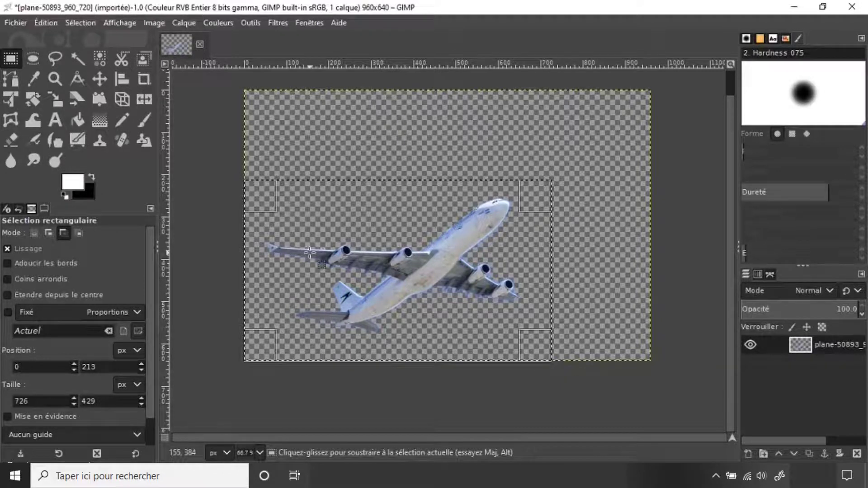
key(ctrl+c)
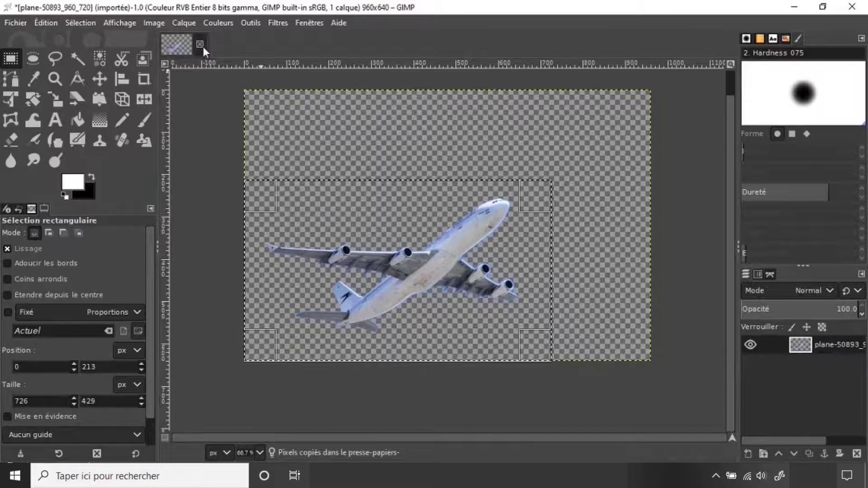
Step: Close the original photo without saving and paste the airplane as a new 726×427 image
click(202, 47)
click(442, 320)
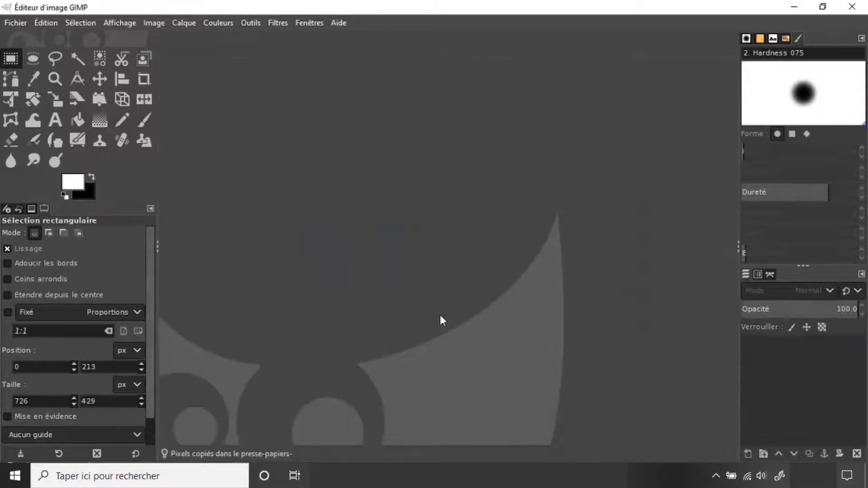
key(ctrl+shift+v)
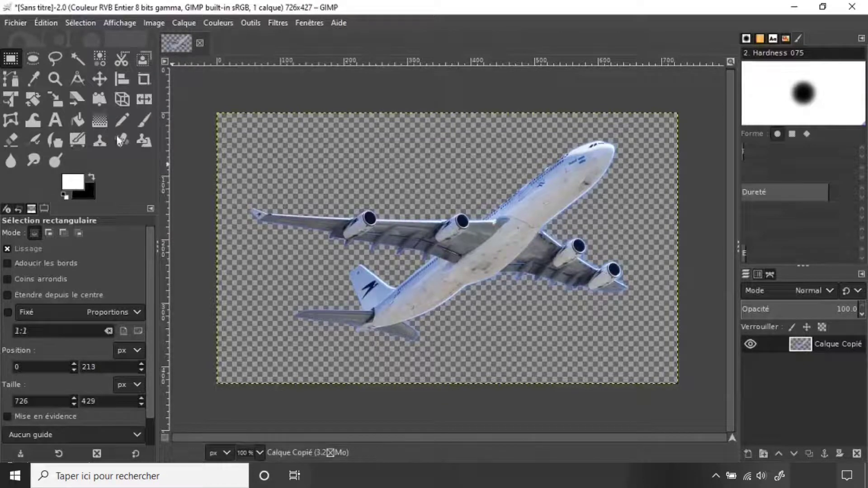
Step: Export the airplane as avion.png, replacing the existing file, and check it in the folder
click(10, 23)
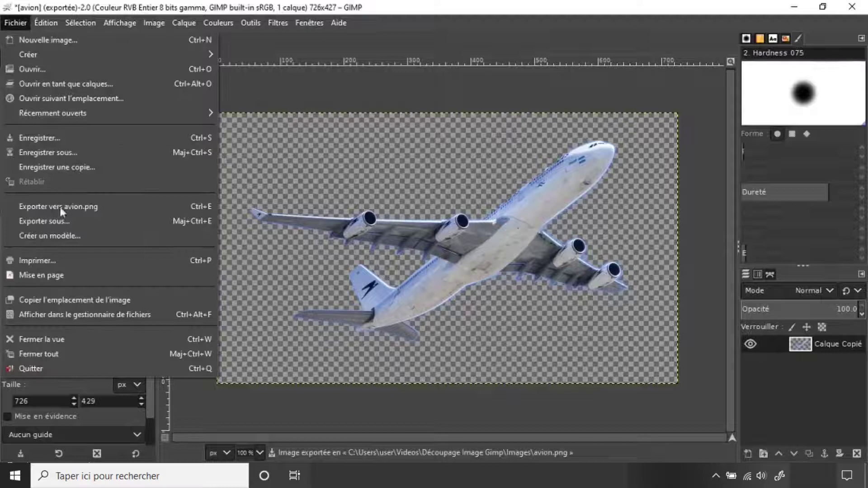
click(59, 222)
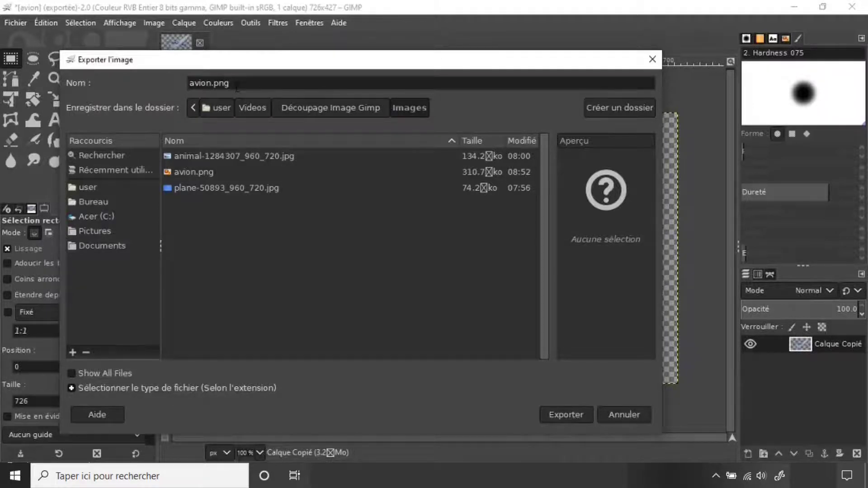
click(577, 418)
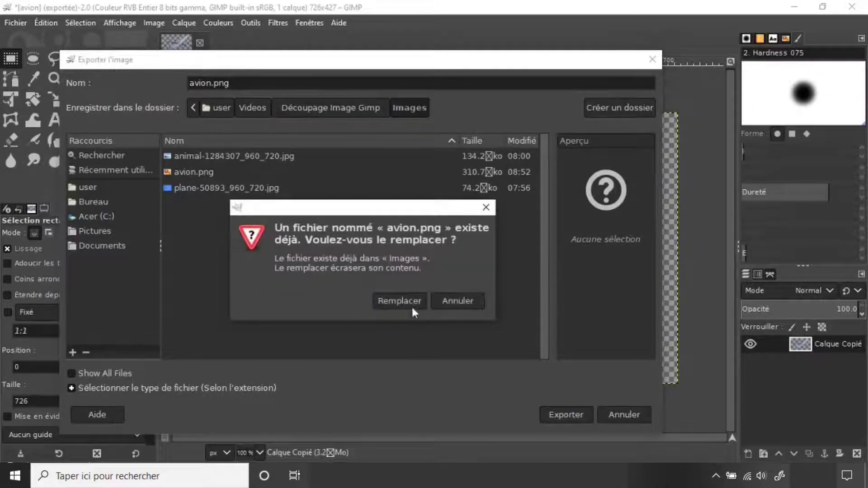
click(399, 301)
click(502, 365)
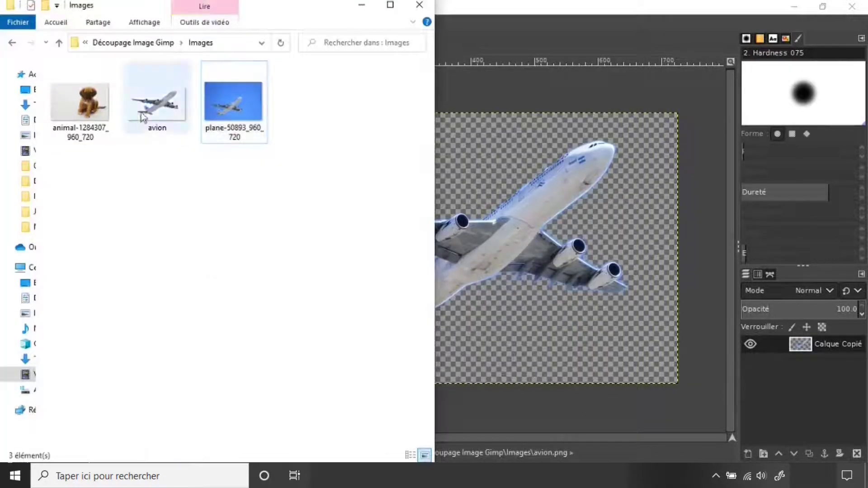
click(150, 111)
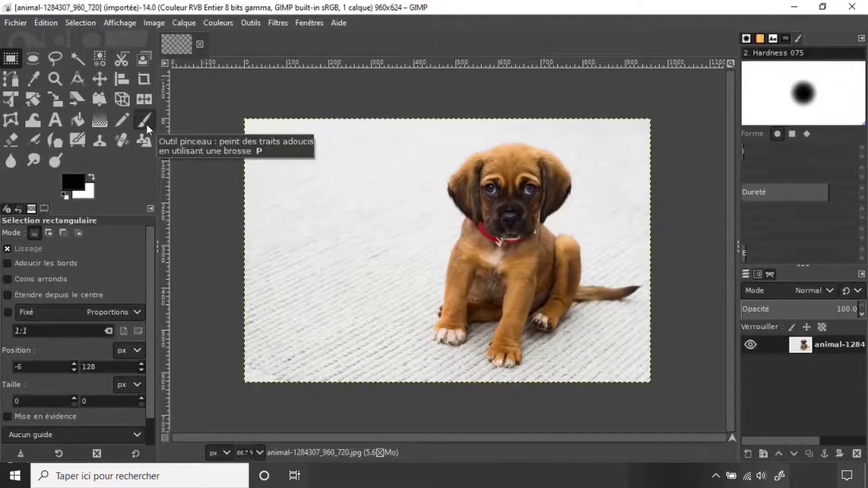
Step: Set up the Paintbrush with white foreground and a brush size of 10
click(89, 178)
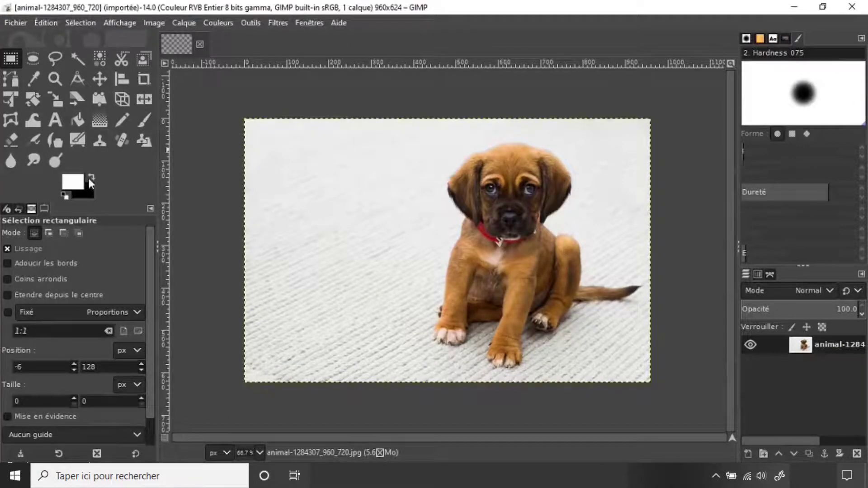
click(144, 120)
scroll(436, 316, up, 2)
scroll(437, 315, up, 1)
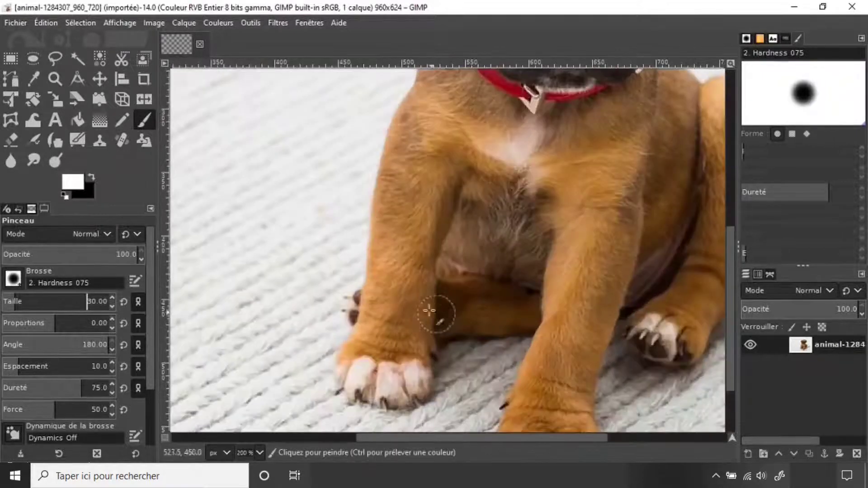
key(shift+End)
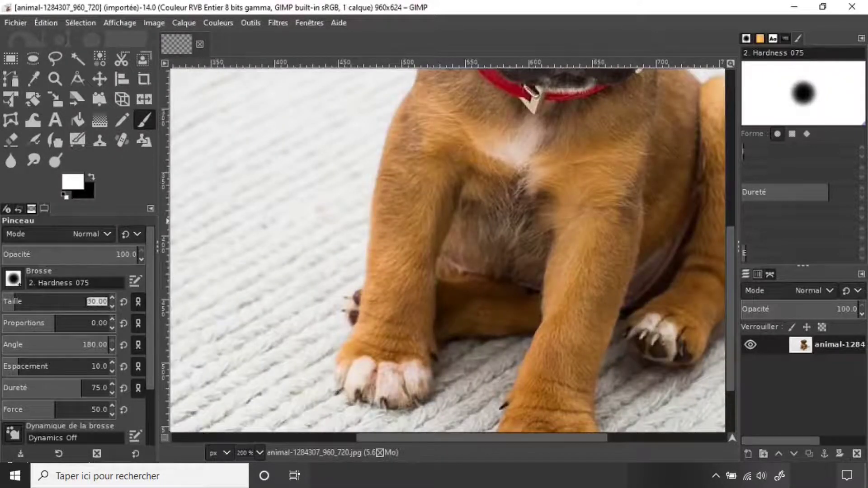
text(20)
key(Return)
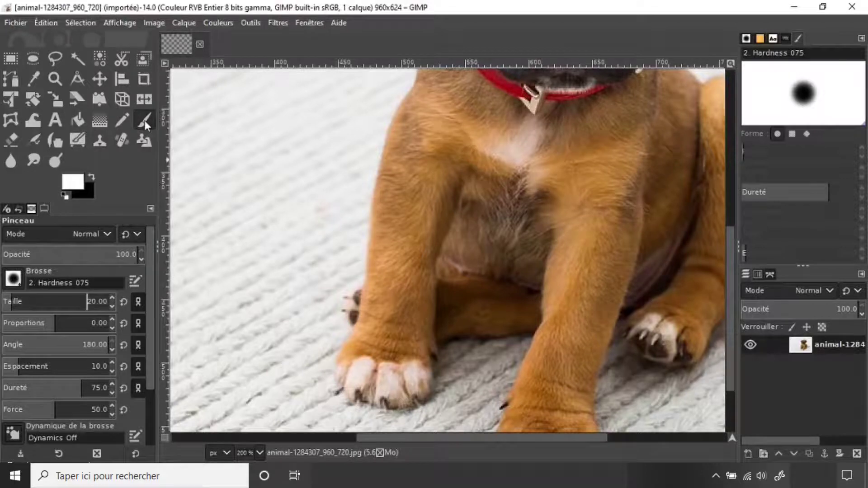
triple_click(103, 300)
text(10)
key(Return)
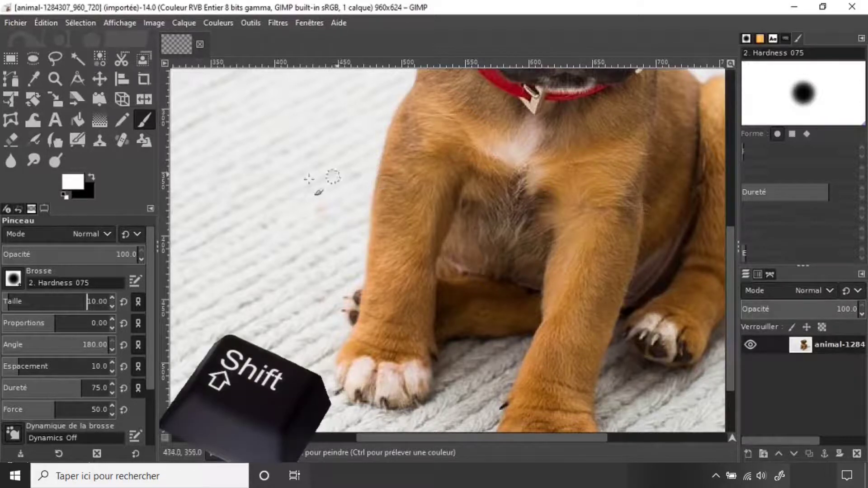
Step: Paint white straight-line segments along the puppy's outline, then zoom out to the whole image
shift+click(296, 181)
shift+click(229, 278)
shift+click(310, 246)
shift+click(316, 170)
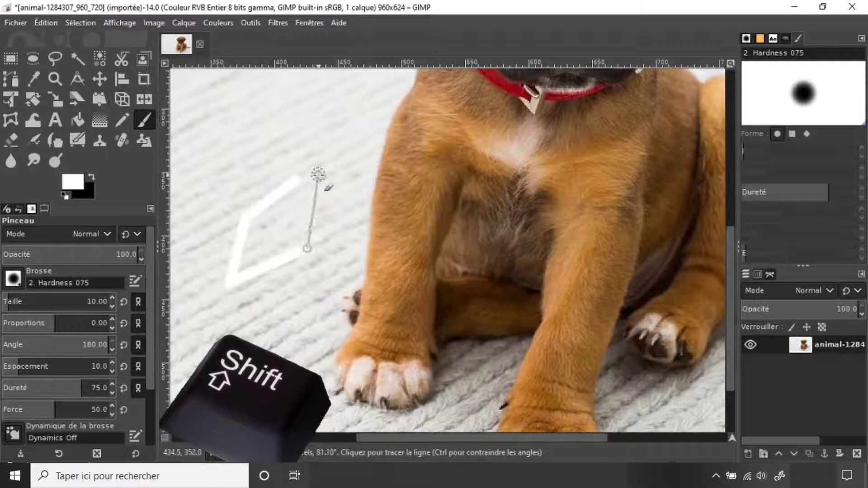
click(380, 138)
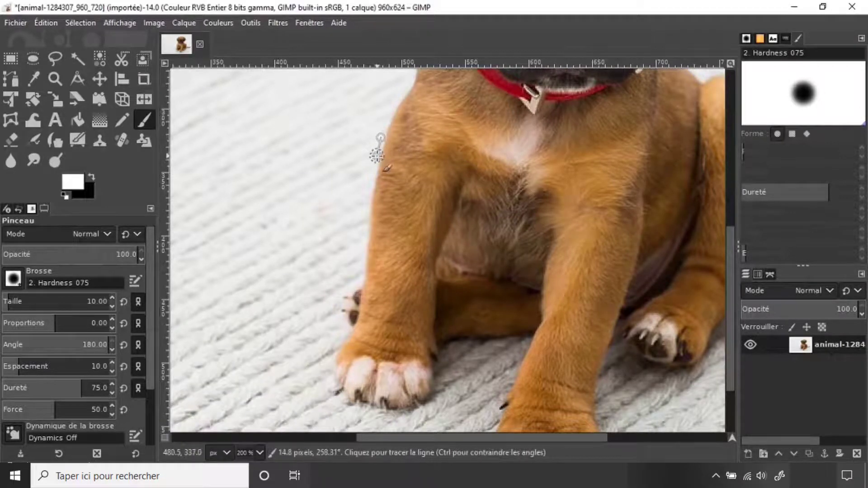
shift+click(370, 191)
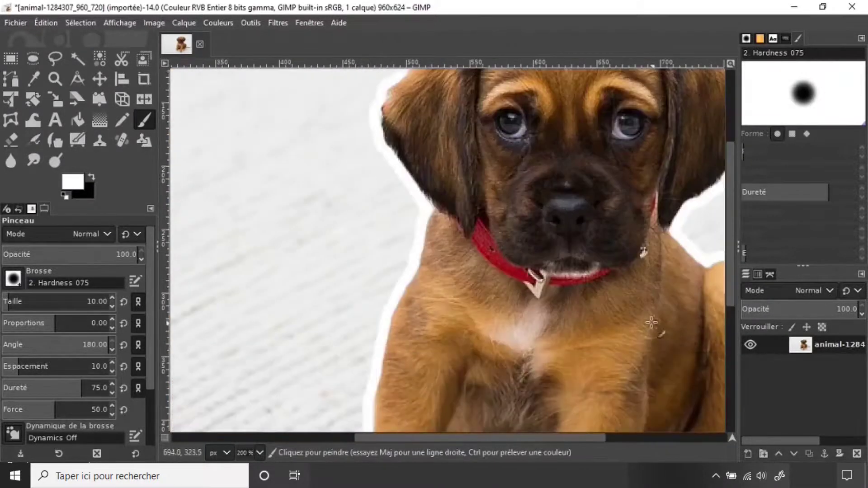
scroll(651, 321, down, 2)
key(minus)
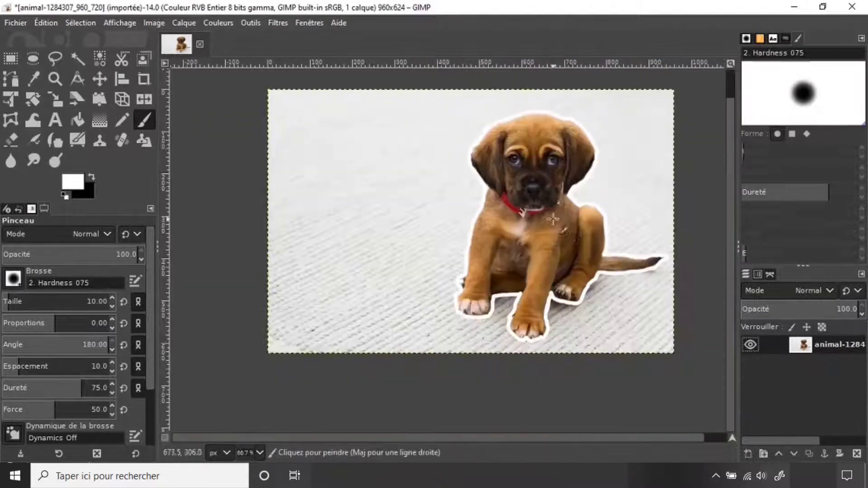
right_click(834, 342)
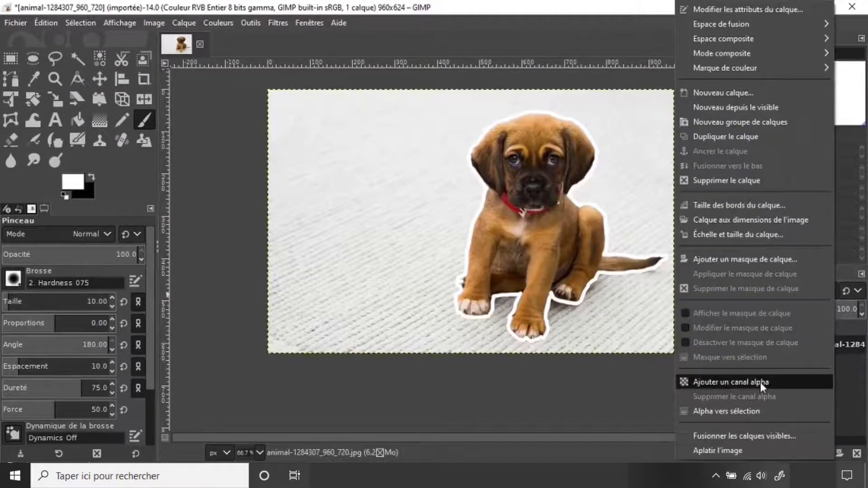
Step: Add an alpha channel and delete the carpet background, fuzzy-selected at threshold 30
click(760, 381)
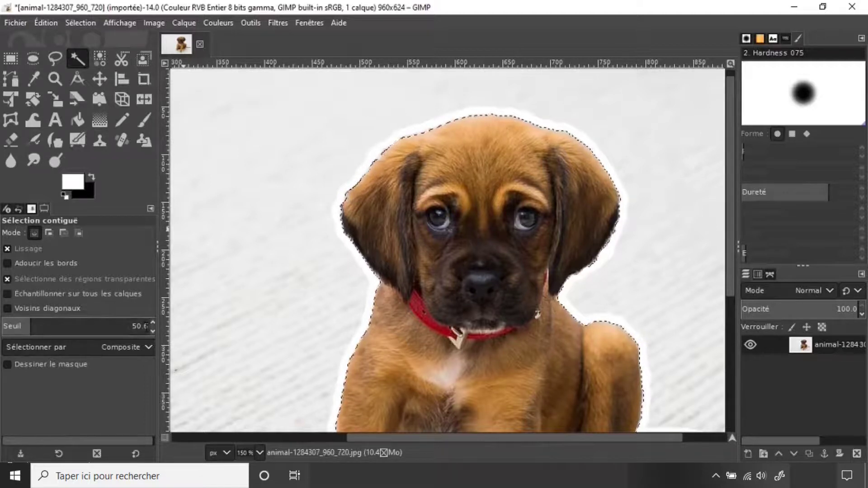
text(30)
key(Return)
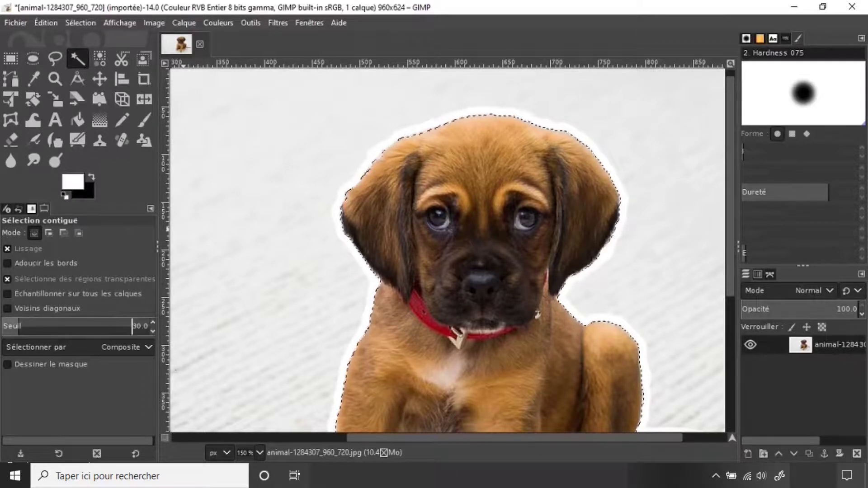
click(369, 154)
key(Delete)
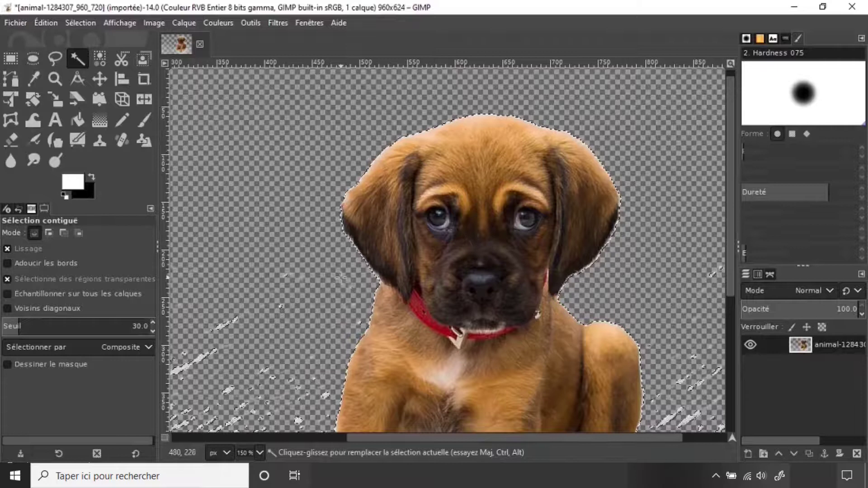
Step: Raise the selection threshold to catch leftover carpet and copy the puppy cut-out
scroll(342, 283, down, 5)
scroll(448, 294, up, 4)
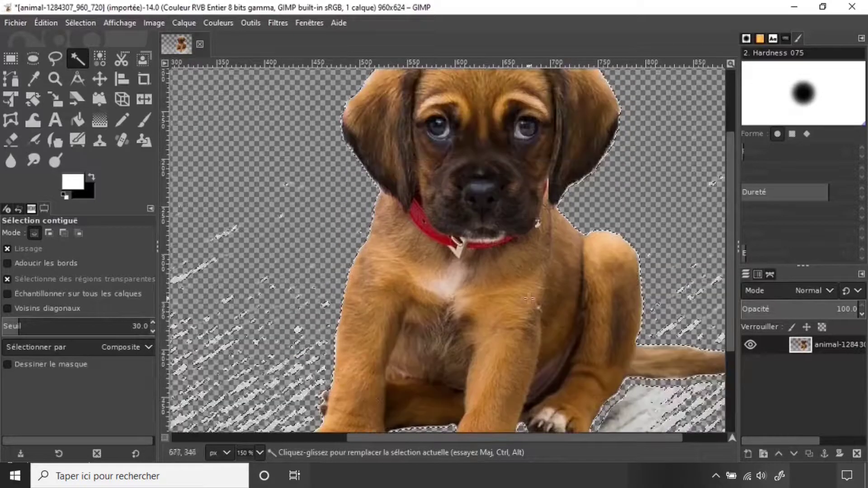
key(1)
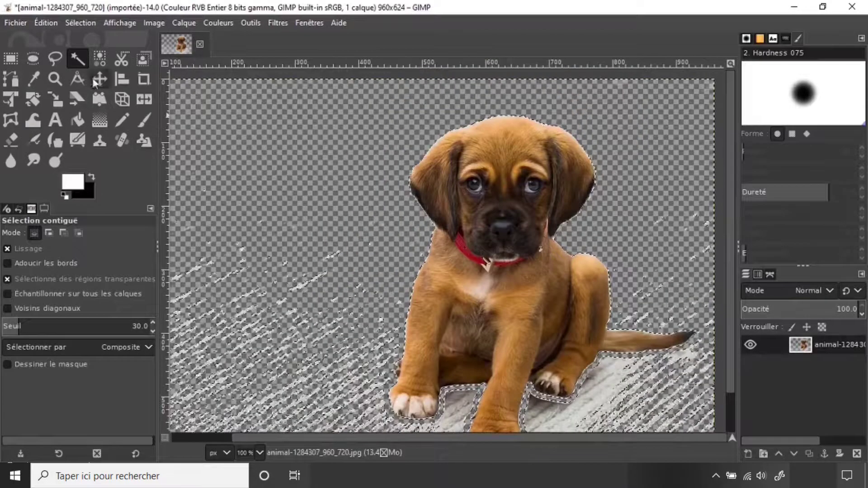
drag(96, 325, 122, 326)
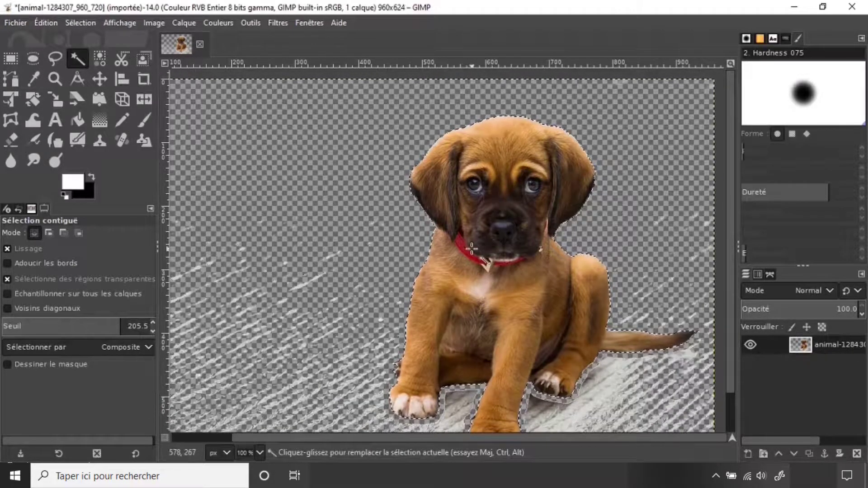
key(ctrl)
key(ctrl+c)
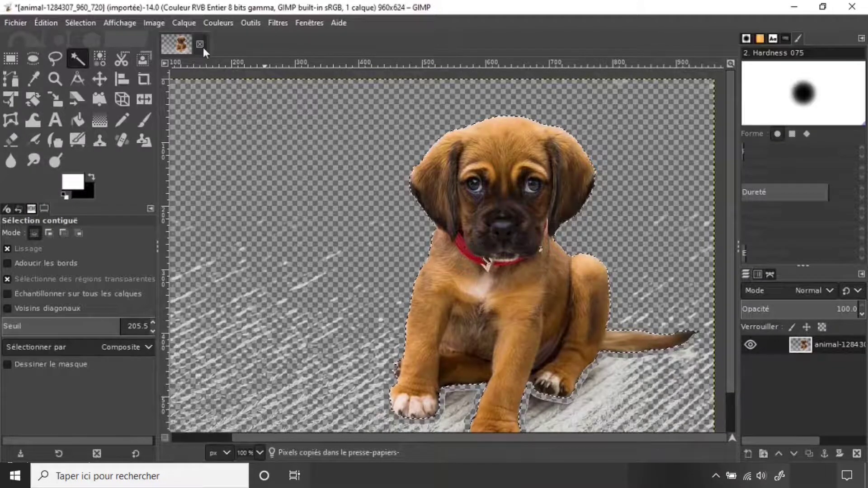
Step: Close the original puppy photo without saving and paste the cut-out as a new image
click(201, 45)
click(461, 319)
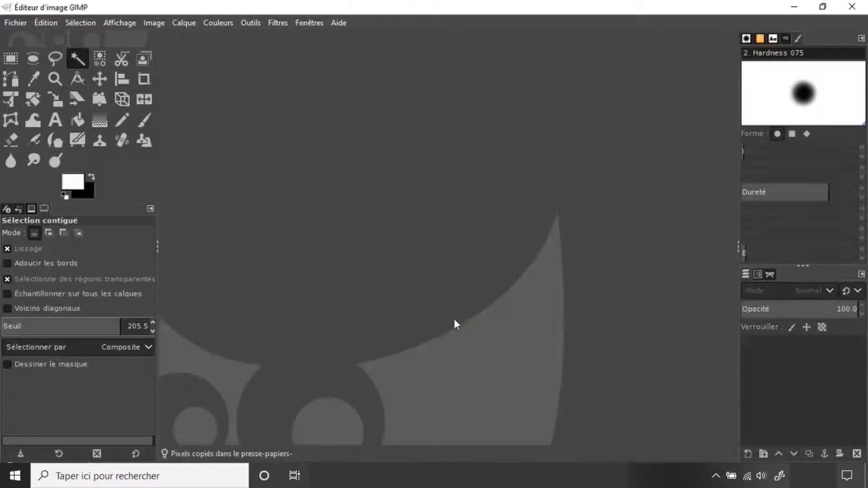
key(ctrl+shift+v)
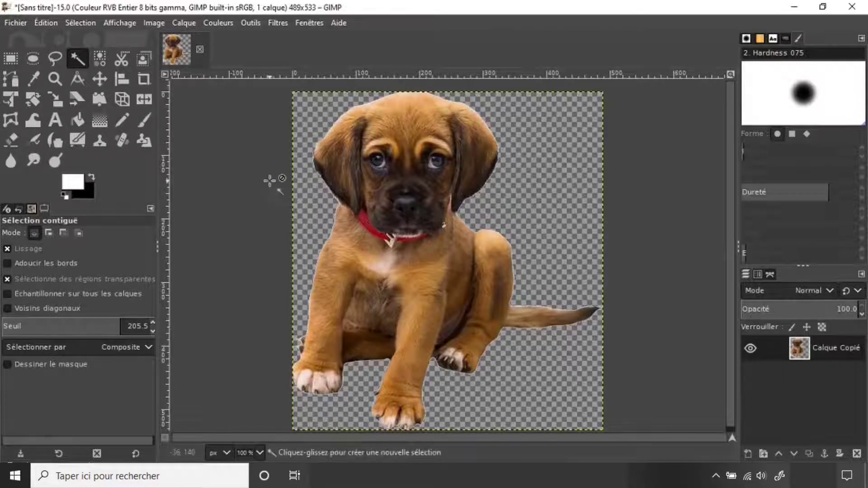
Step: Export the new image as chien.png in the Images folder
click(19, 22)
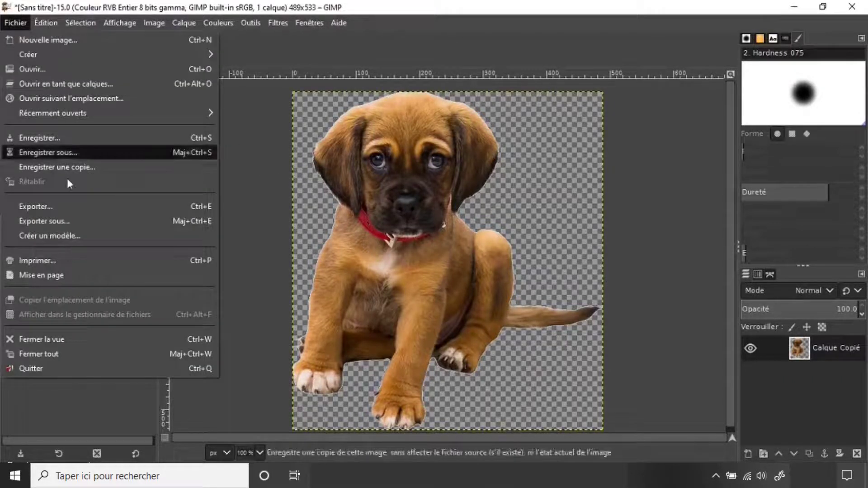
click(72, 222)
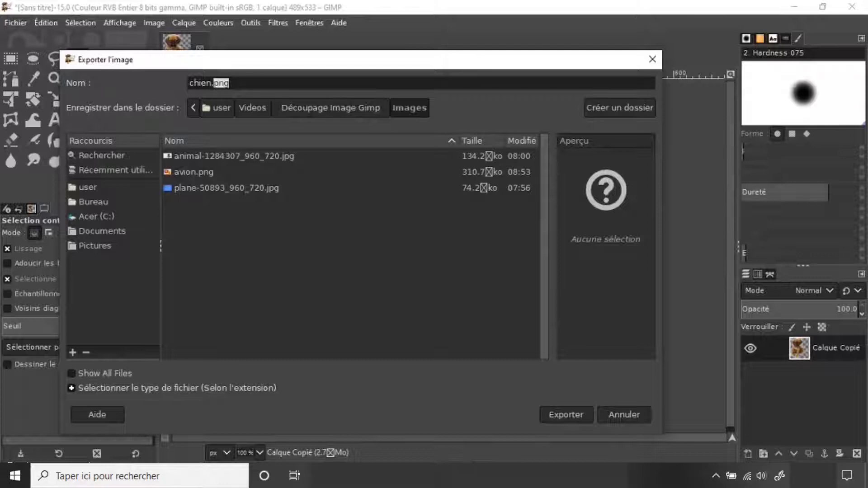
click(576, 417)
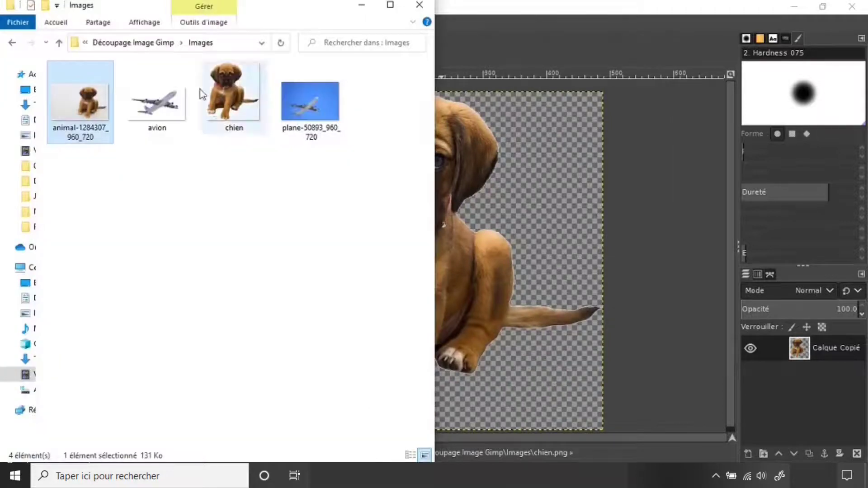
click(202, 95)
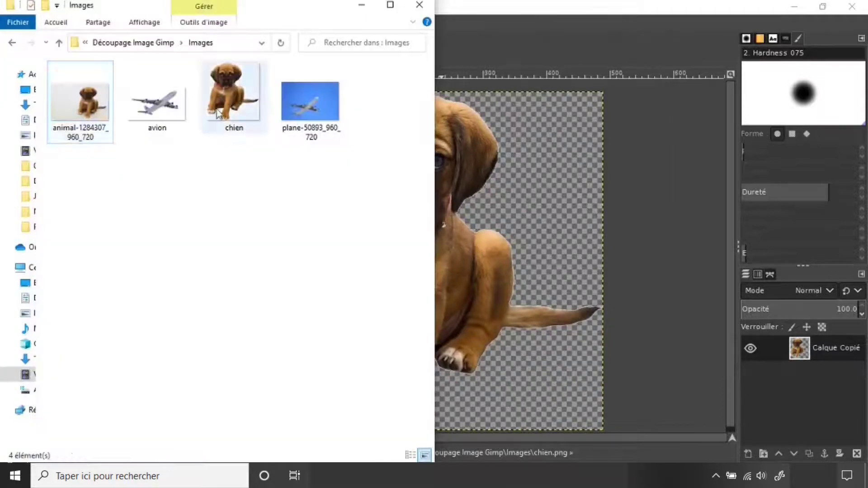